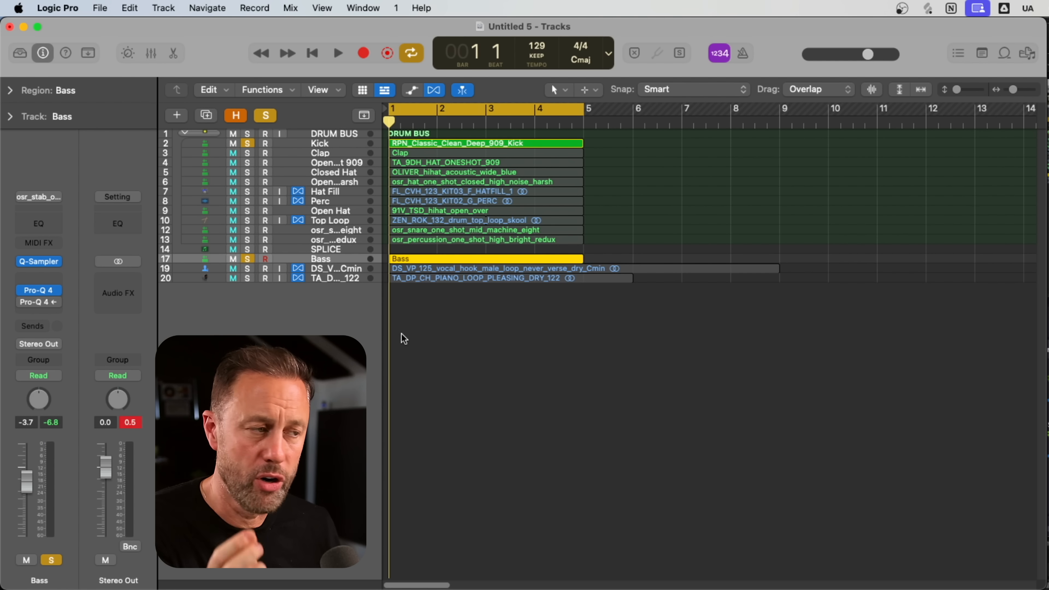
Open the Bass track's second Pro-Q 4, add a low shelf cut at about 328 Hz and make the band dynamic.
click(40, 305)
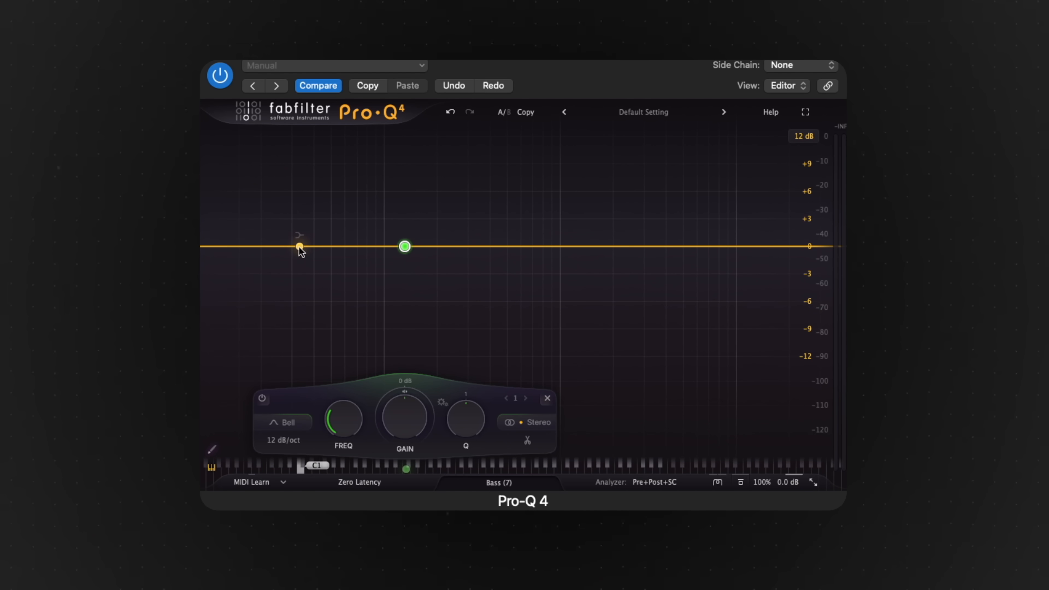
drag(304, 247, 475, 318)
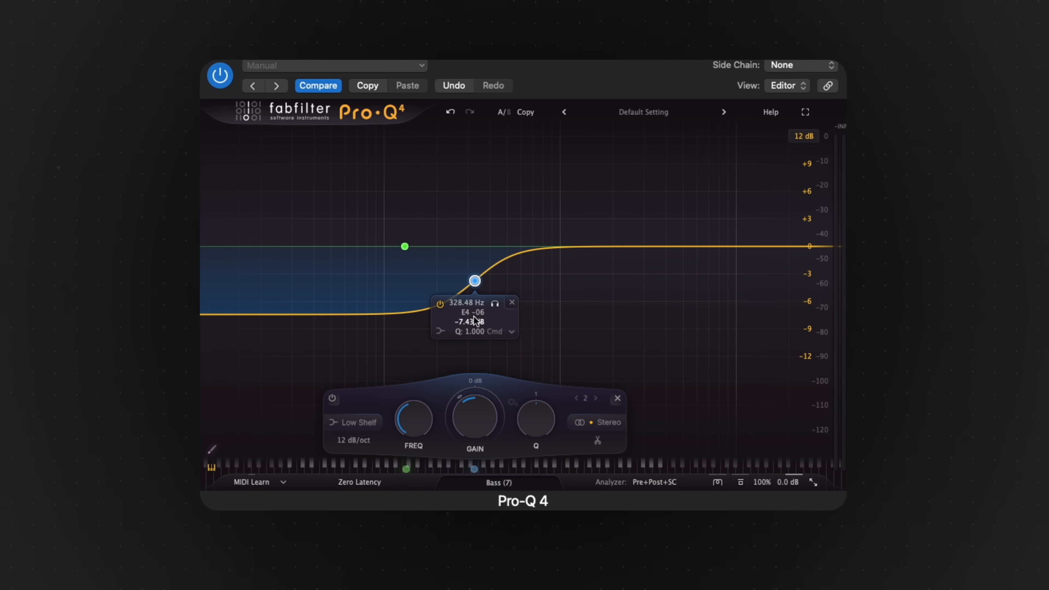
click(512, 332)
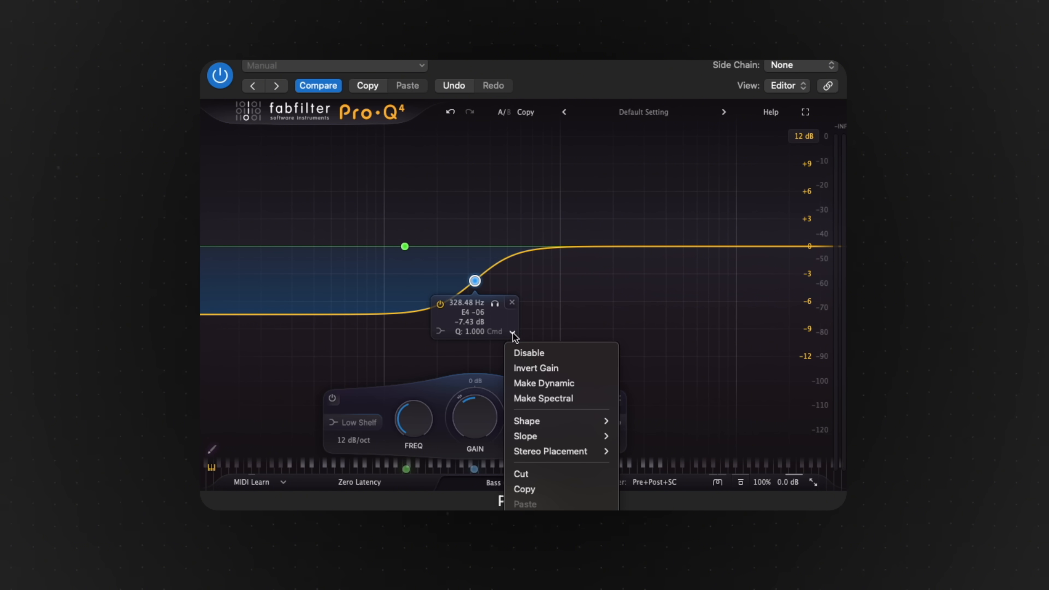
click(540, 383)
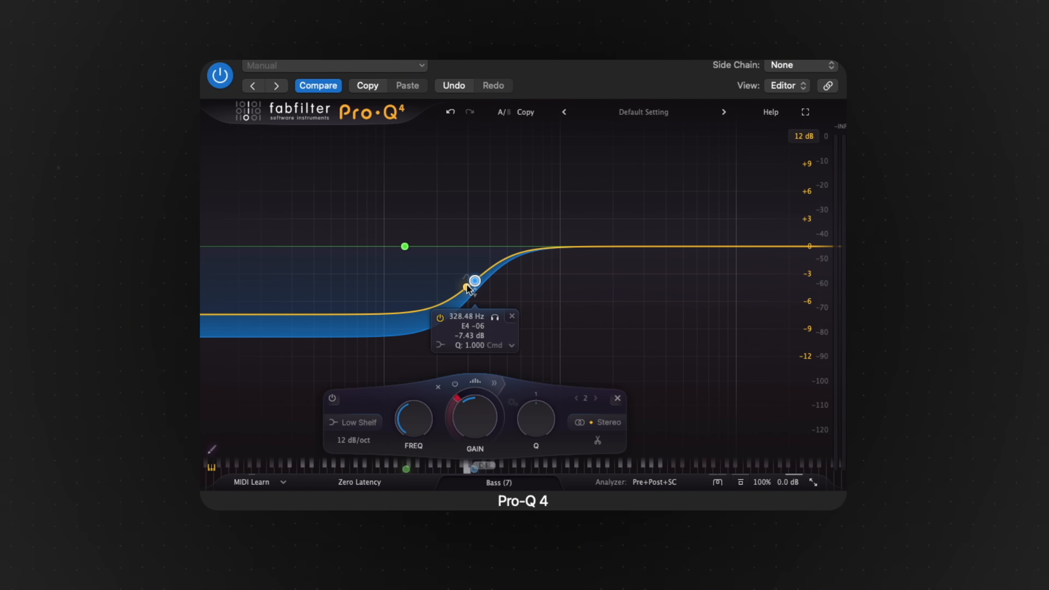
Move the low shelf to about 344 Hz with near-zero gain and a dynamic range of about -3 dB, using a 6 dB display range.
mouse_move(475, 281)
mouse_down()
mouse_move(477, 245)
mouse_move(480, 267)
mouse_up()
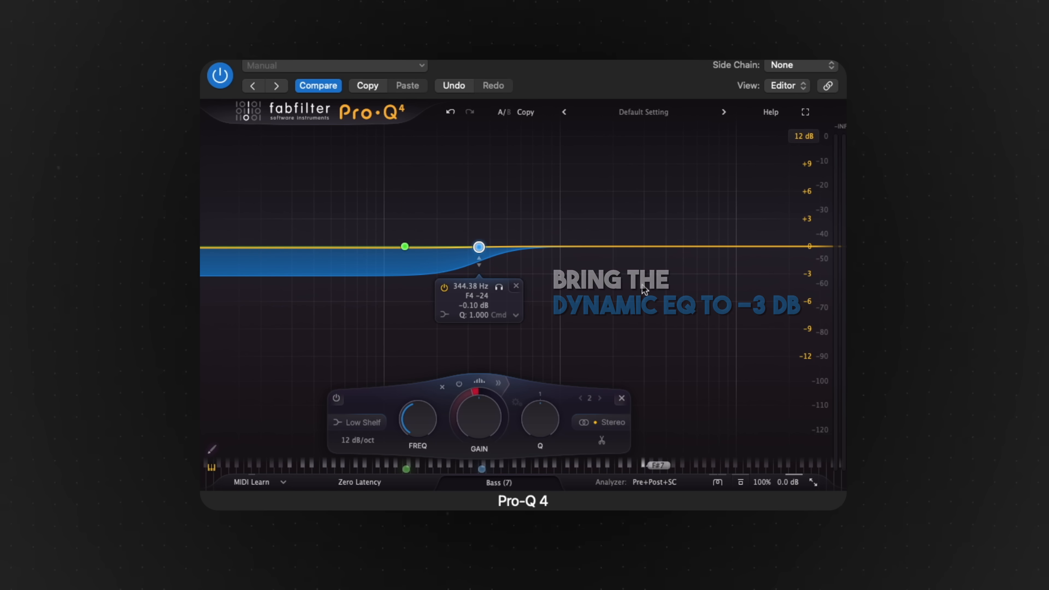
click(804, 137)
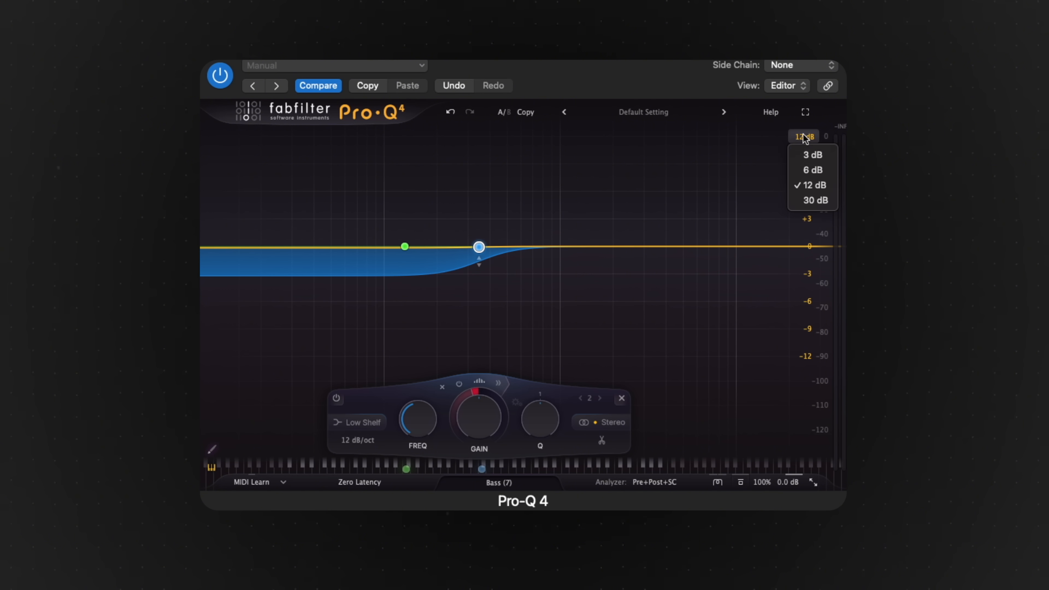
click(807, 170)
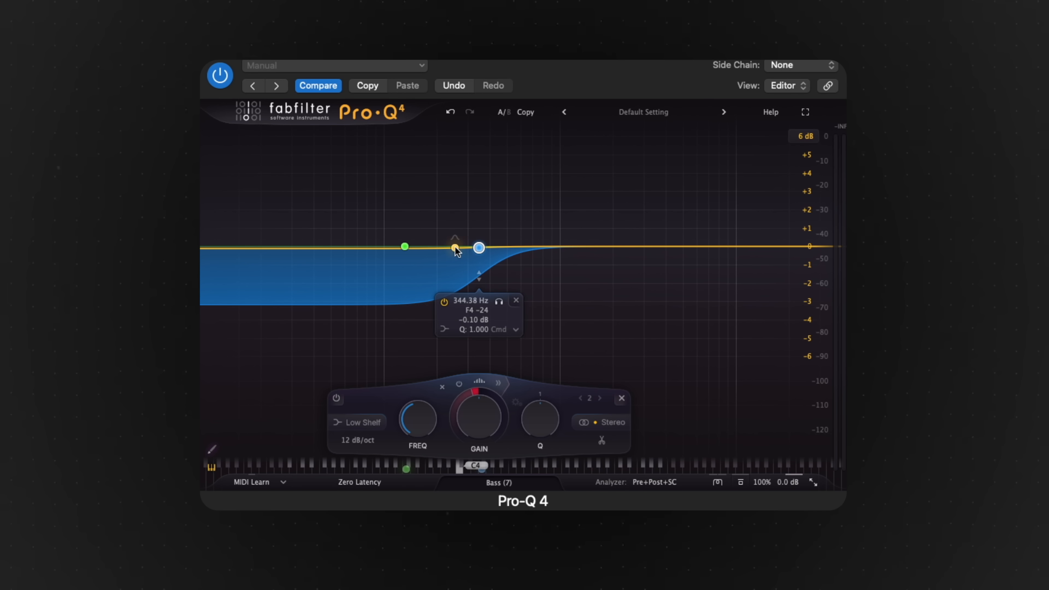
Make the low shelf band spectral and set the plugin's side chain source to Kick (Inst 9).
click(515, 331)
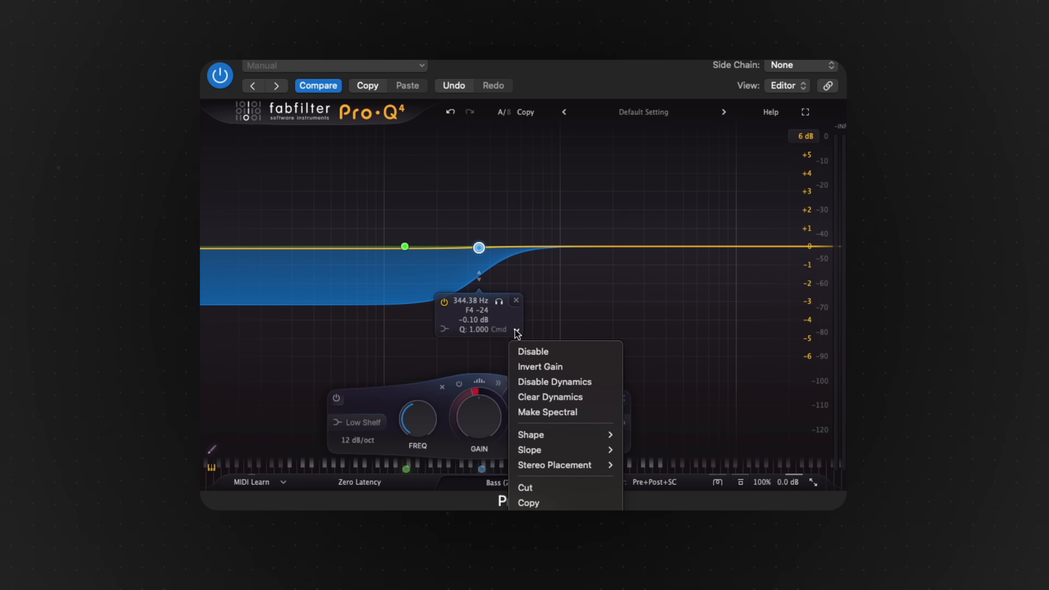
click(536, 412)
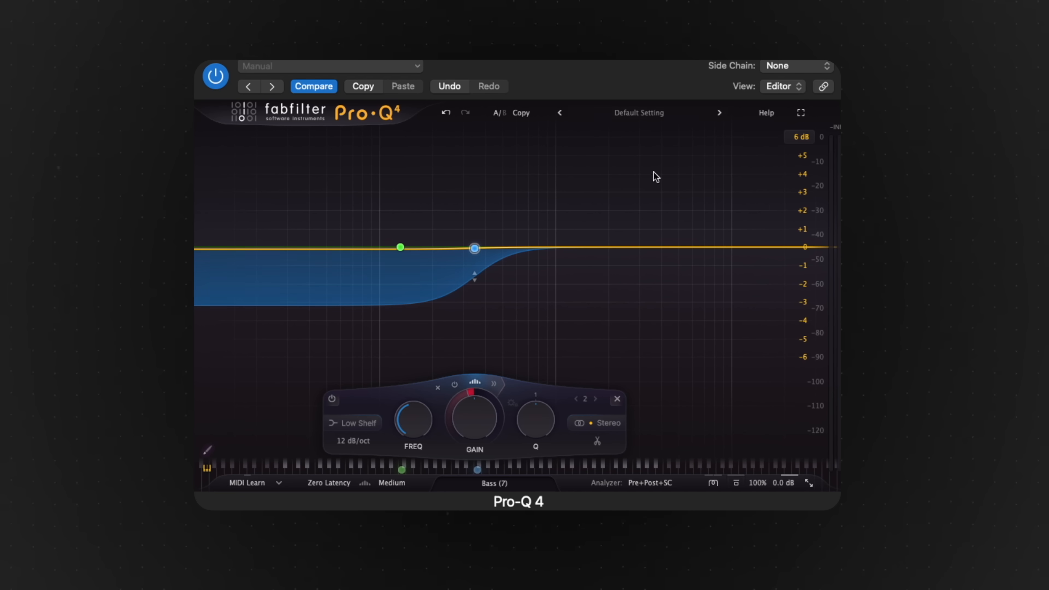
click(776, 67)
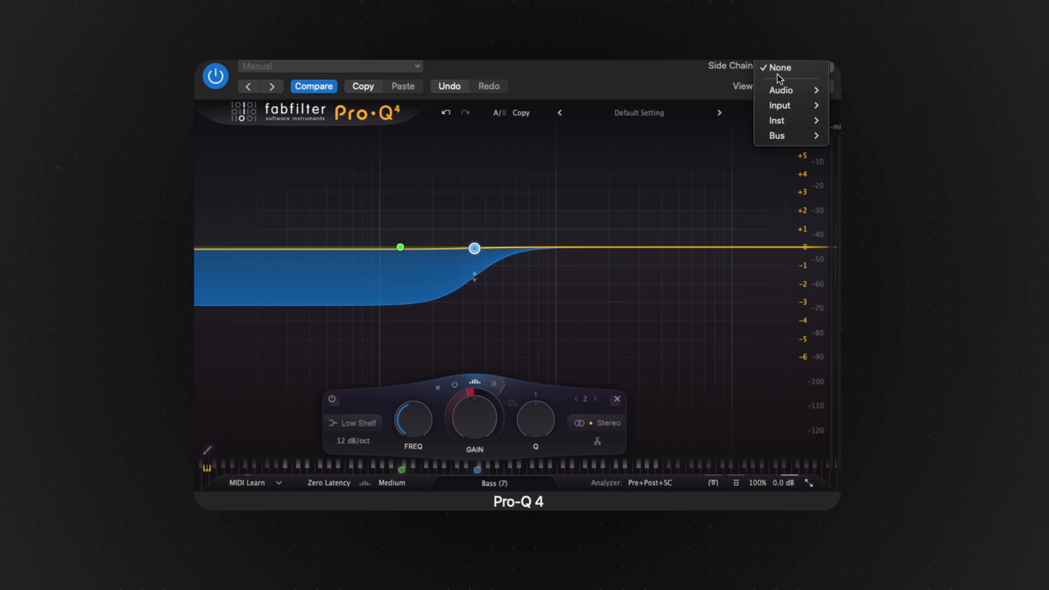
mouse_move(776, 124)
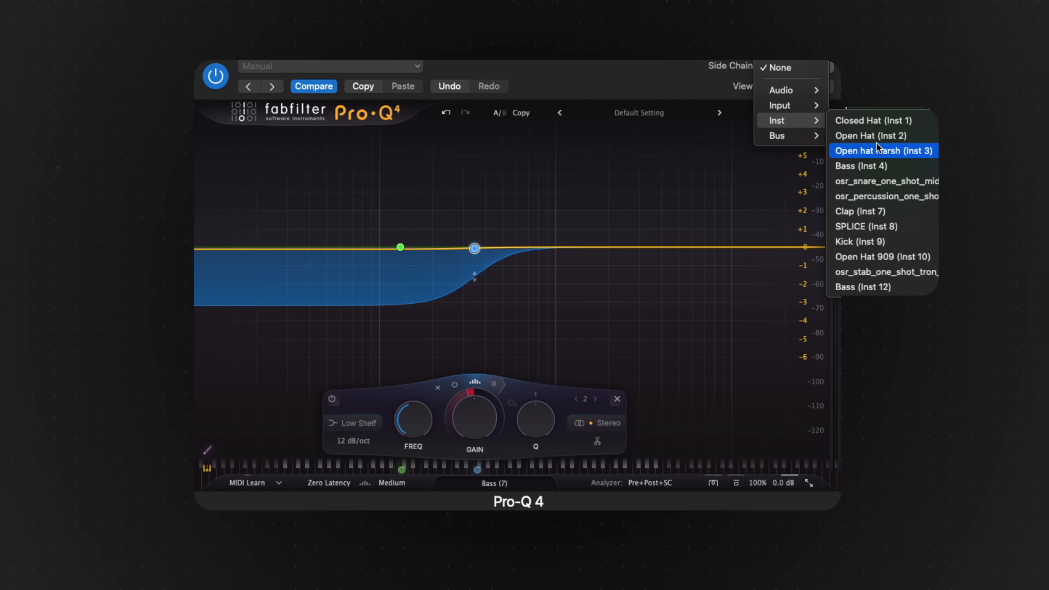
click(871, 243)
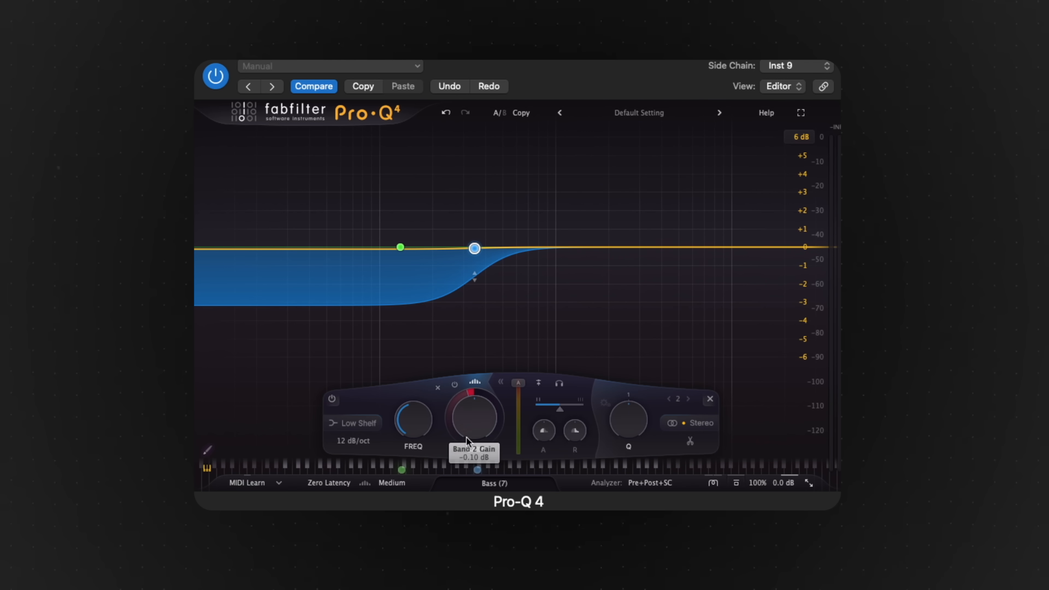
Trigger the low shelf band from the external side chain and shorten its release to about 5%.
click(538, 383)
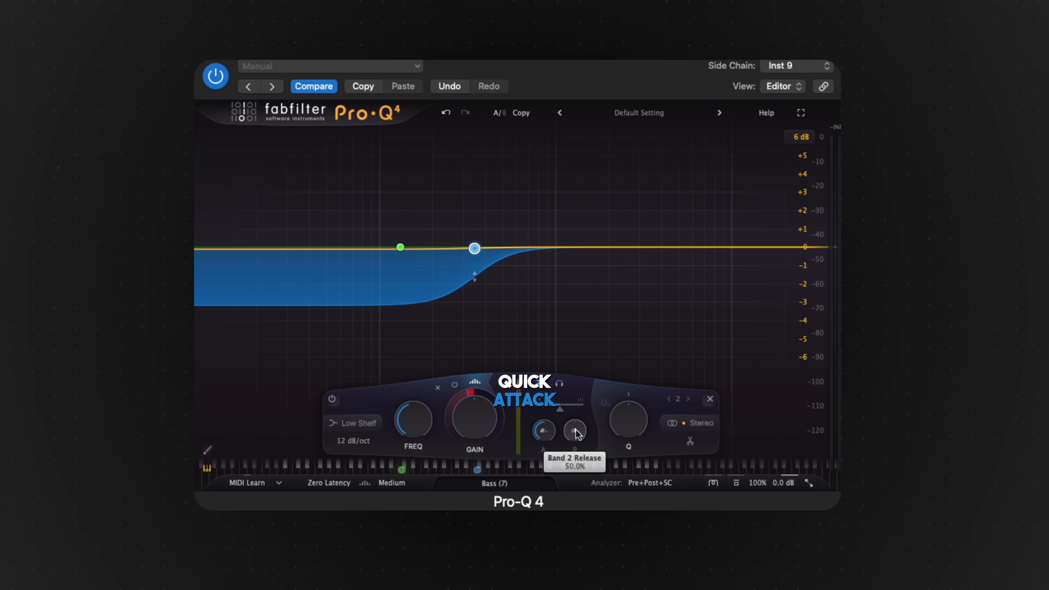
drag(577, 433, 577, 463)
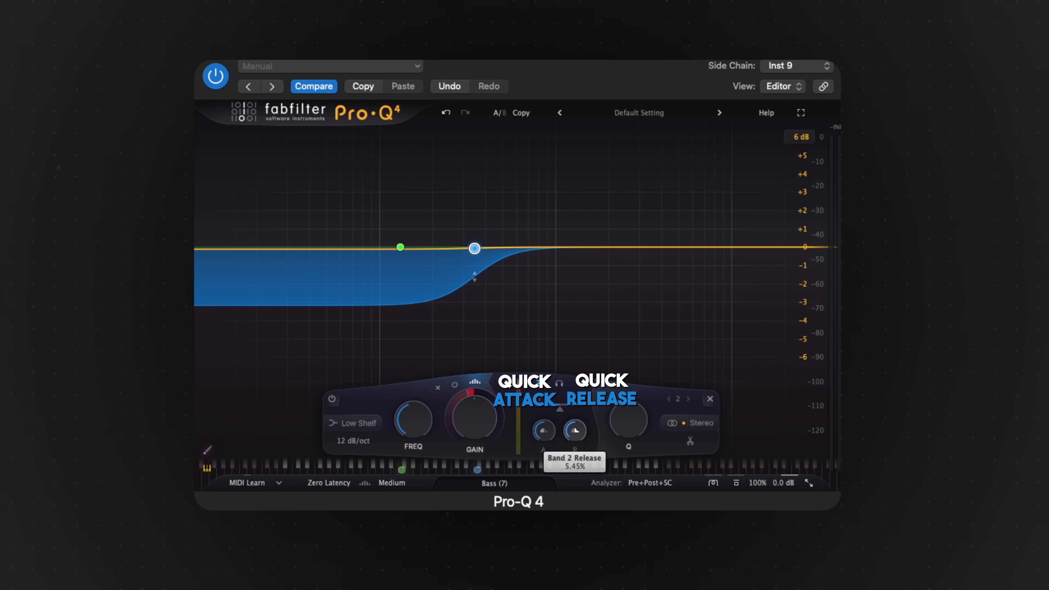
drag(558, 510, 557, 505)
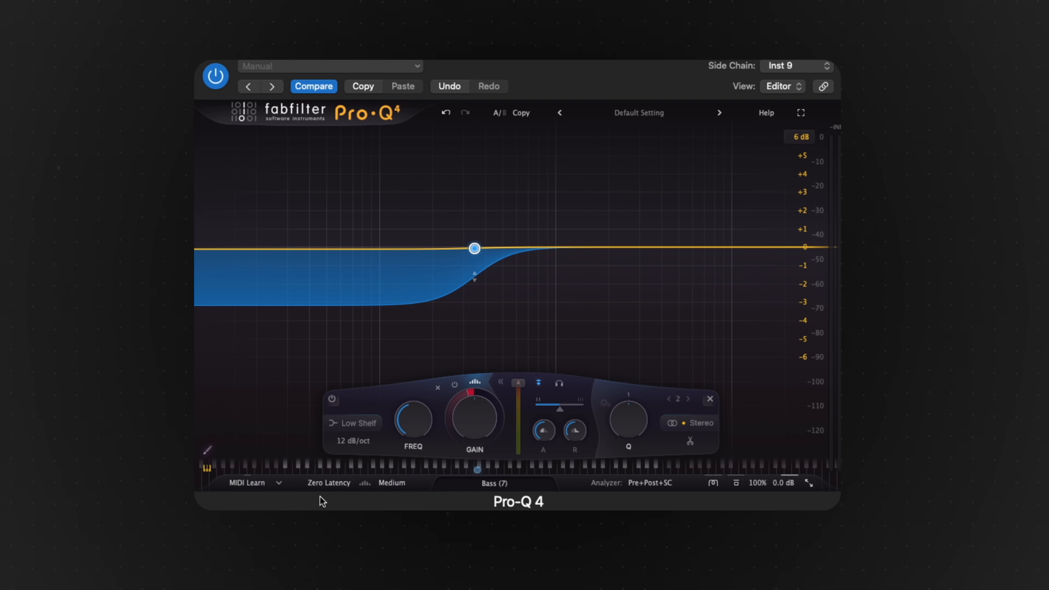
Set the EQ processing to Linear Phase at High resolution and lower the shelf band's frequency slightly.
click(331, 483)
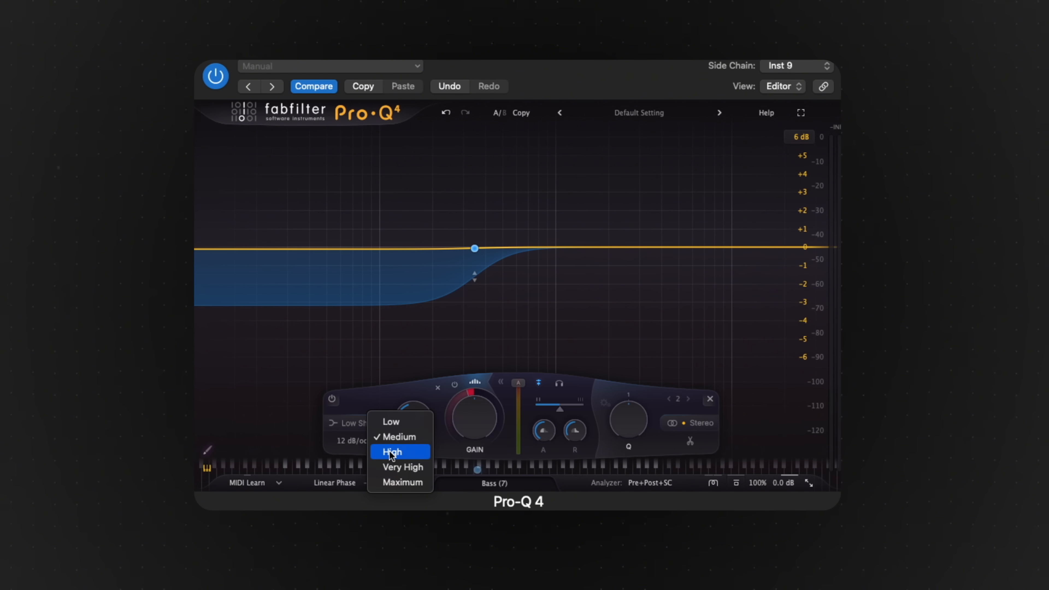
click(391, 452)
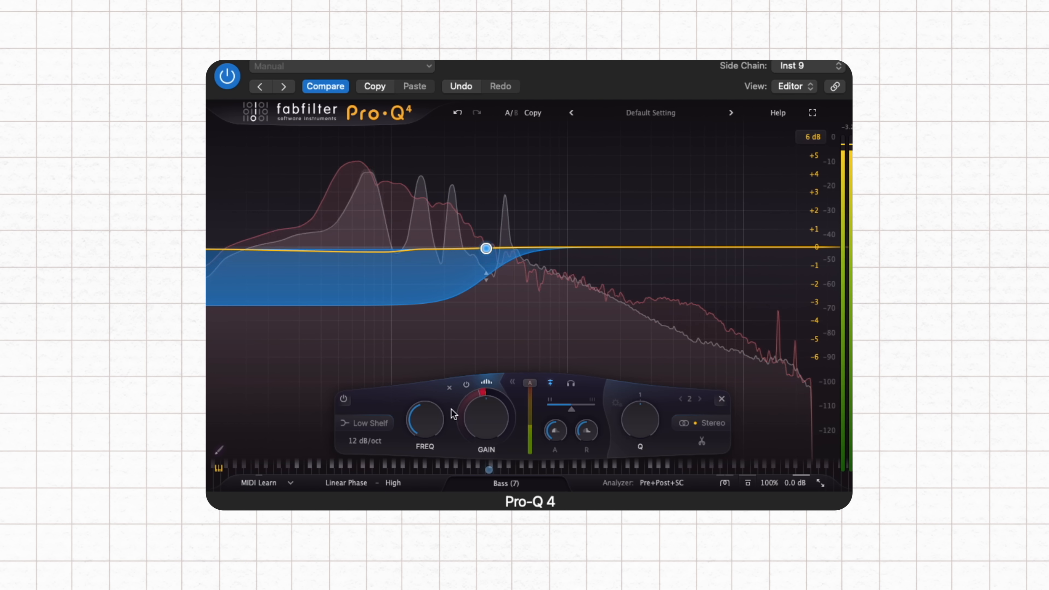
drag(430, 424, 438, 398)
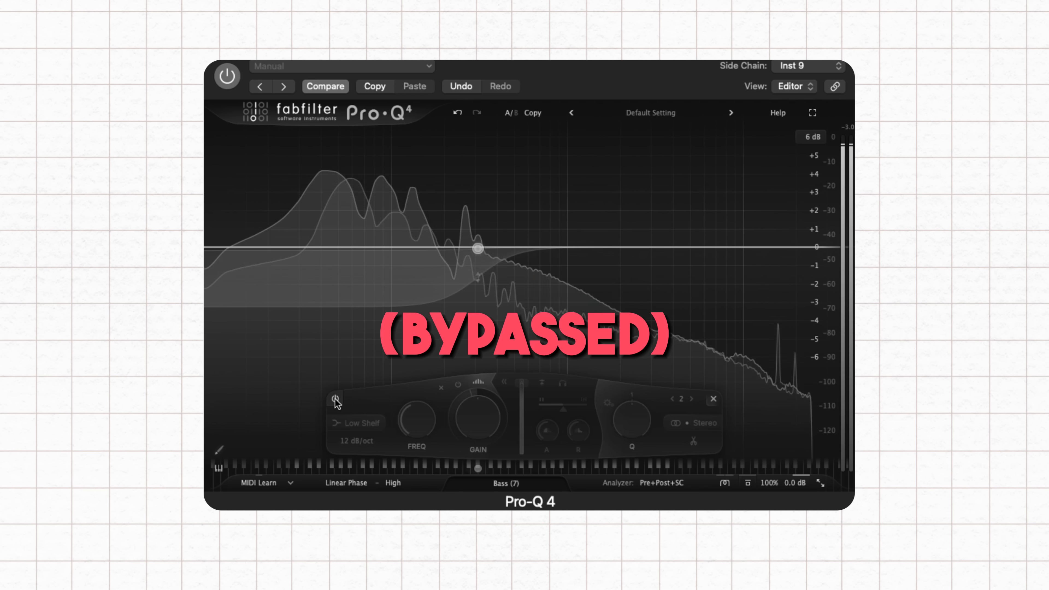
Compare the kick and bass playback with the Pro-Q 4 processing repeatedly bypassed and re-enabled.
click(336, 400)
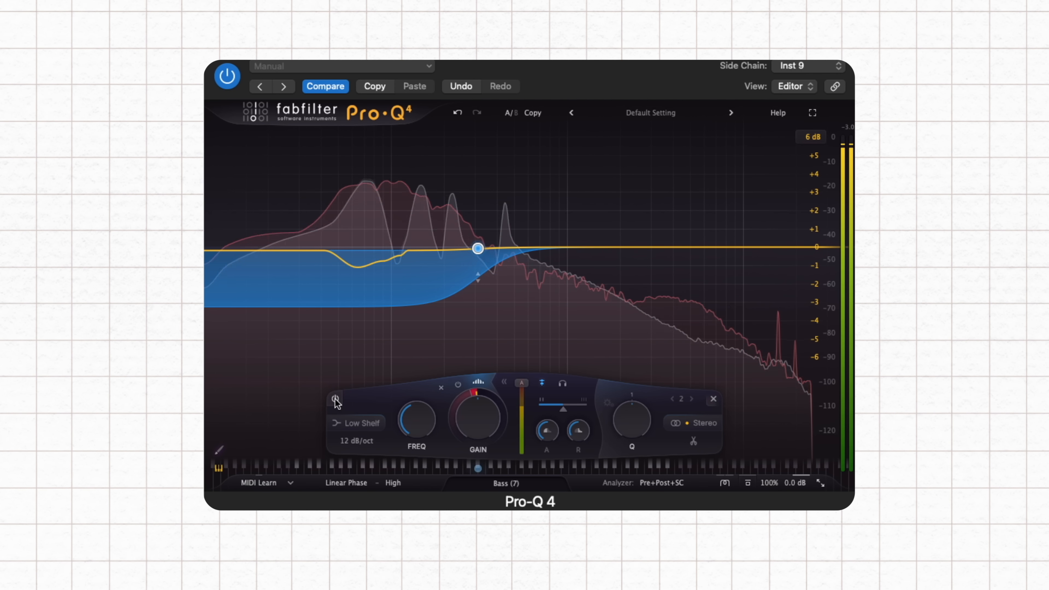
click(335, 399)
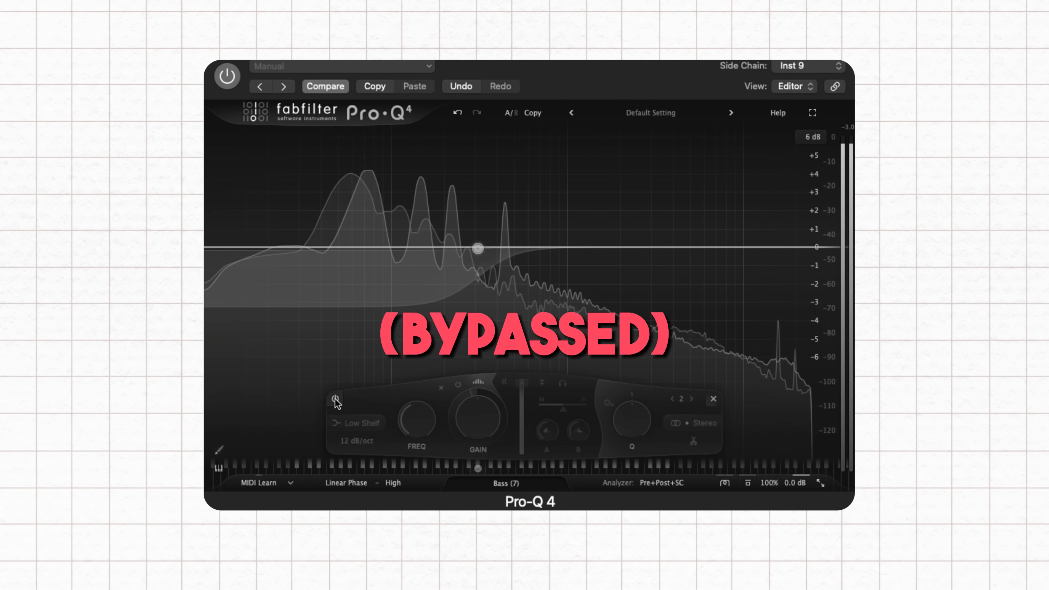
click(335, 400)
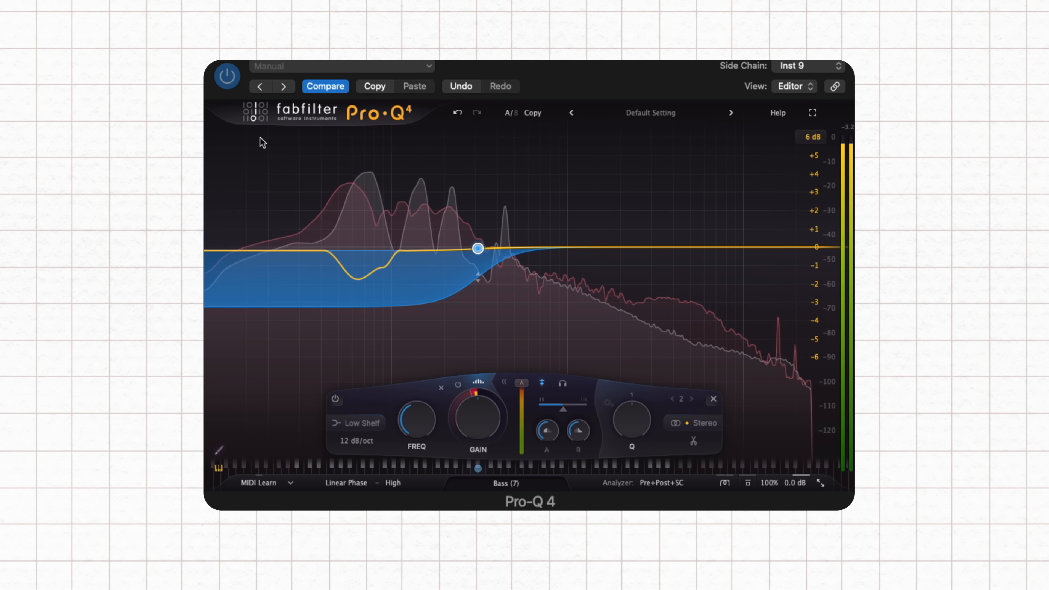
click(335, 400)
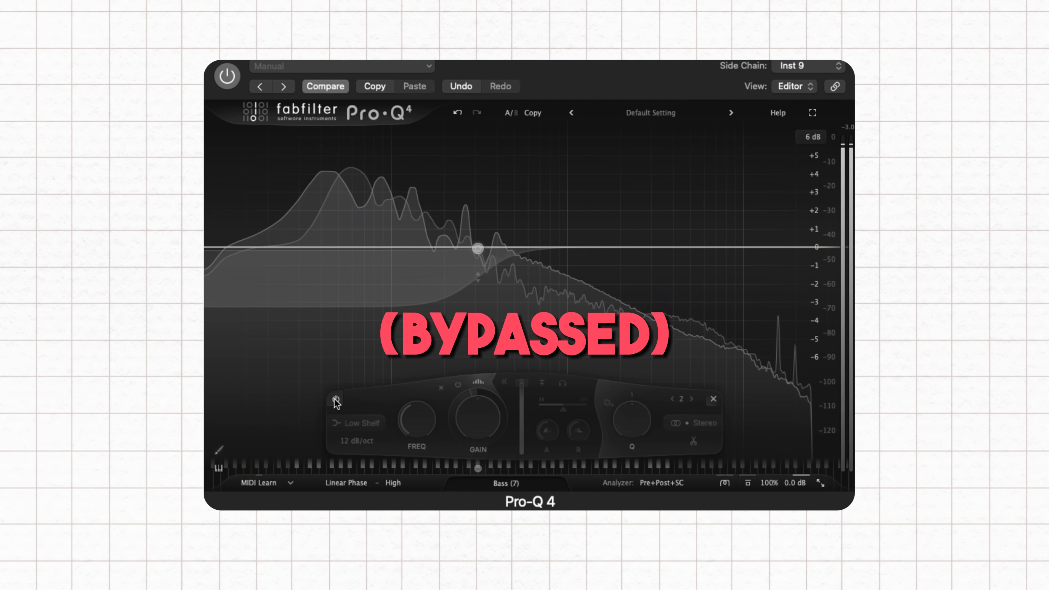
click(335, 400)
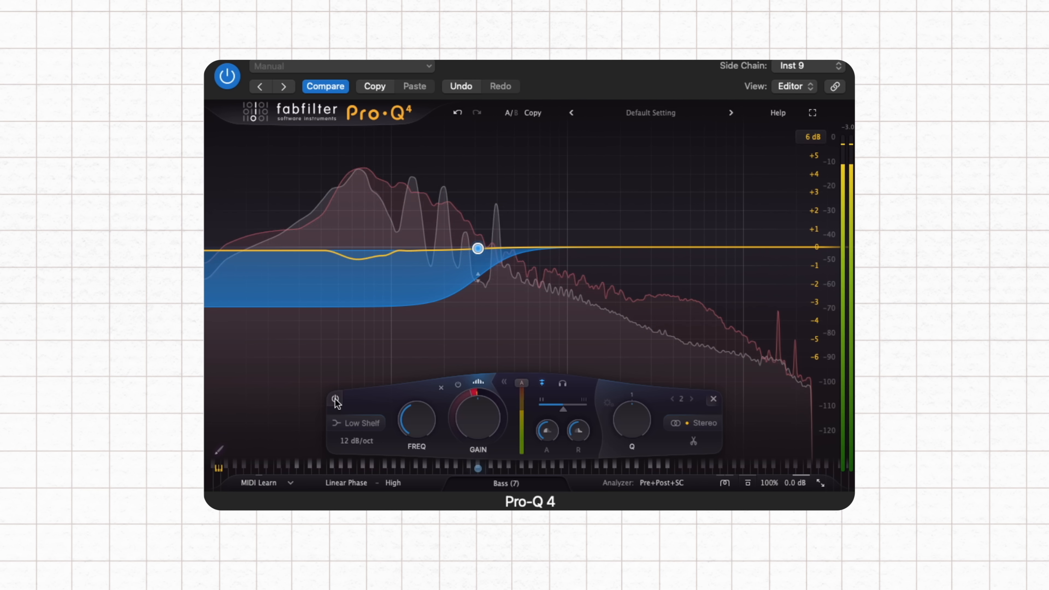
click(336, 399)
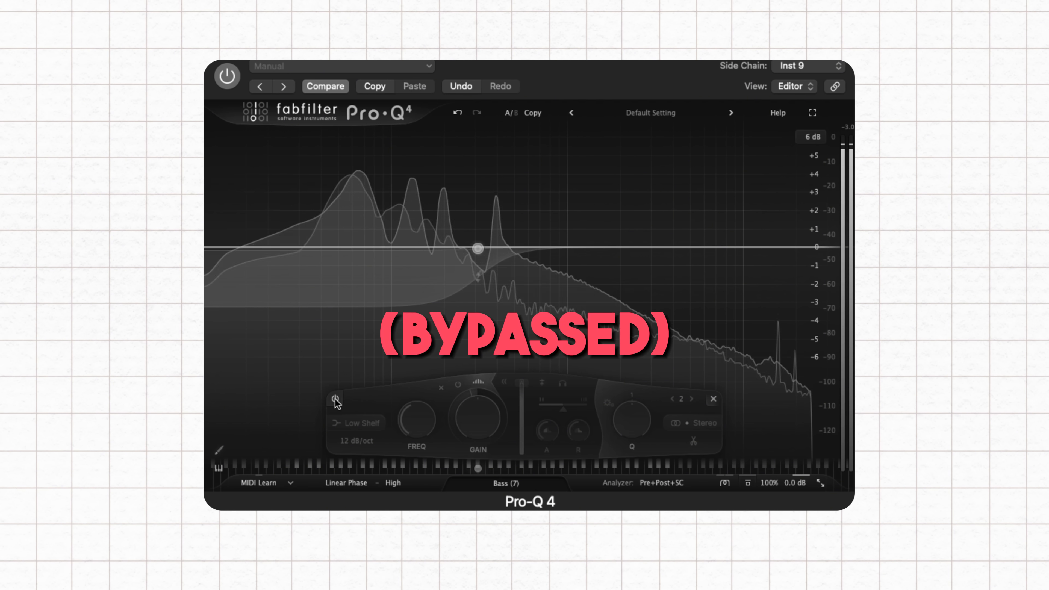
click(336, 400)
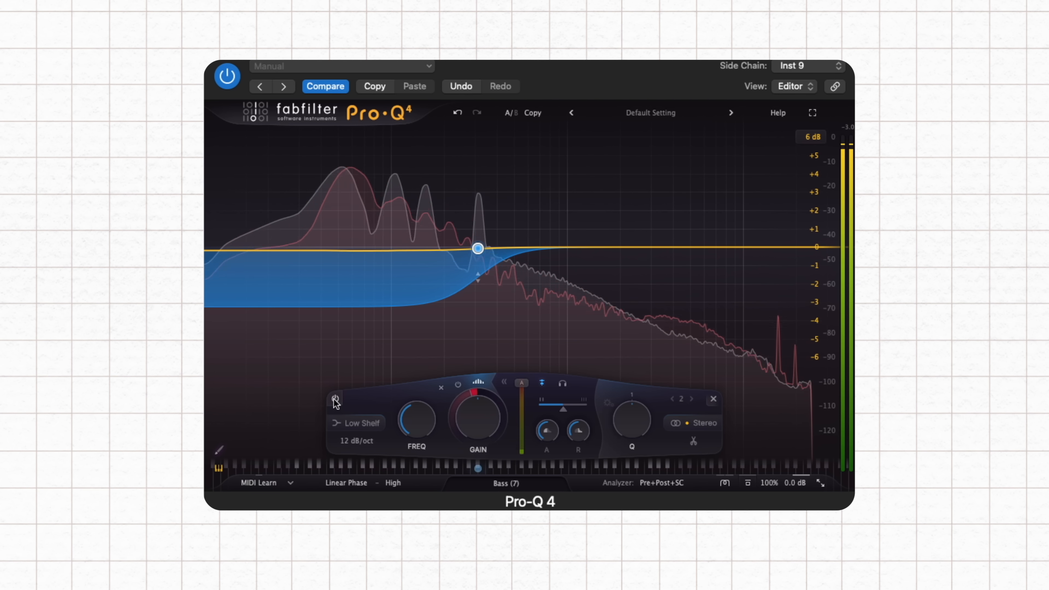
click(336, 400)
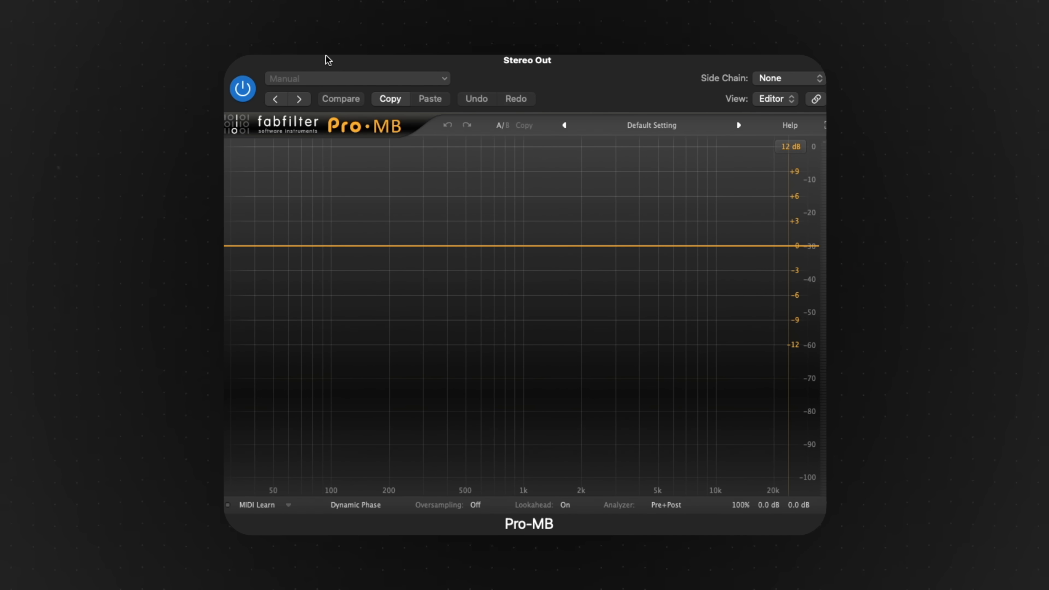
Set Pro-MB on the Stereo Out to Linear Phase with 4x oversampling.
click(350, 504)
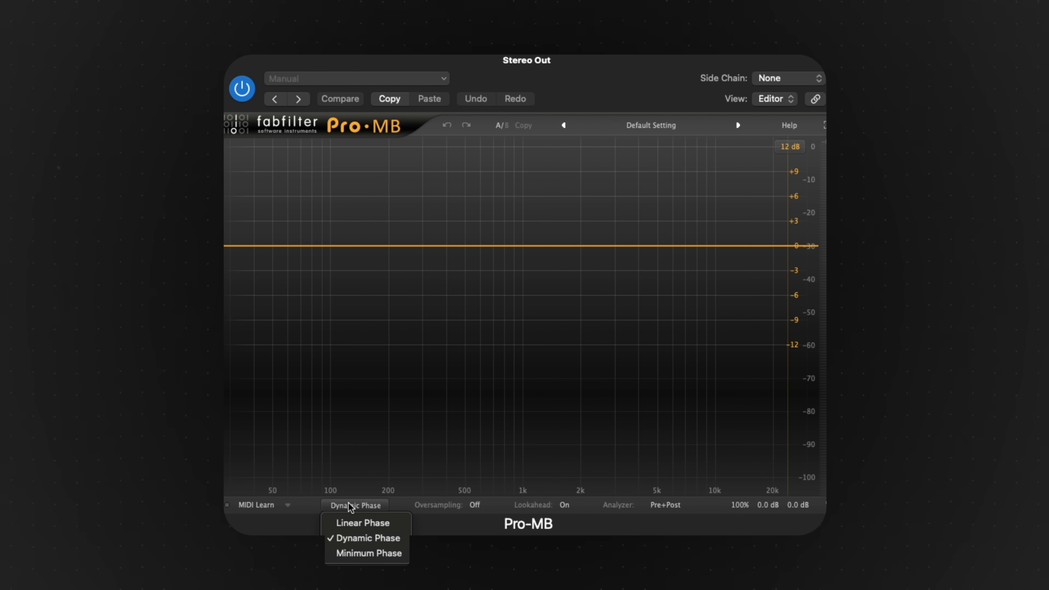
click(352, 526)
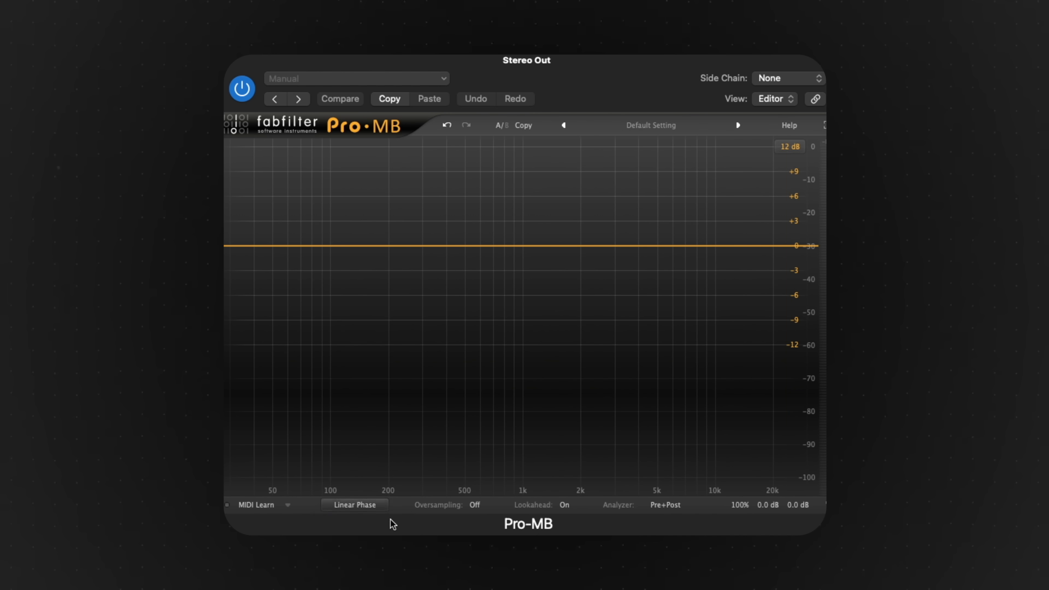
click(475, 504)
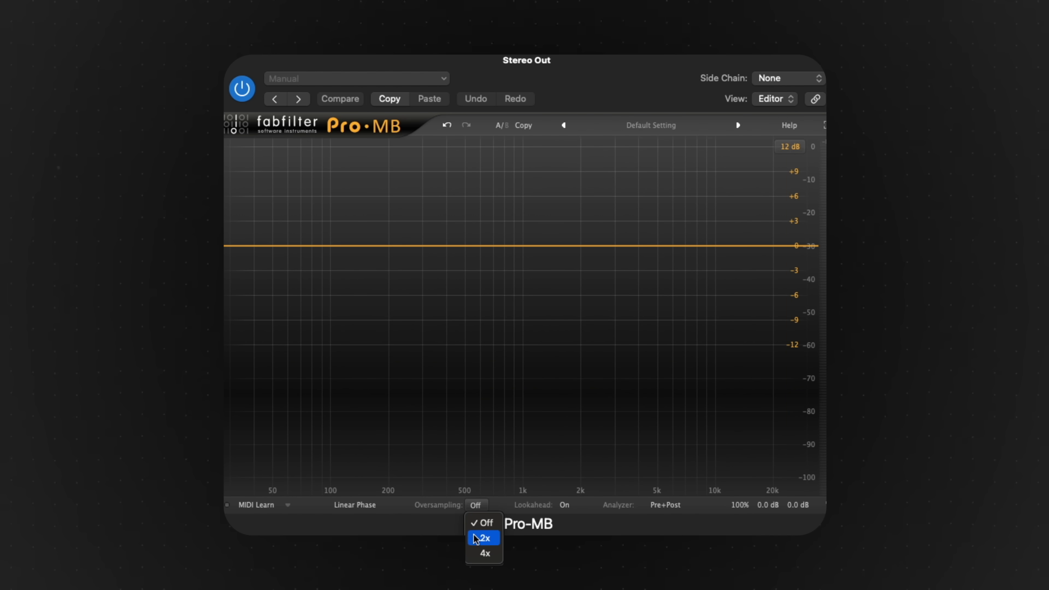
click(473, 553)
Add a low compression band with its high crossover at about 160 Hz, a 0% release and a slower, mid-range attack.
click(276, 253)
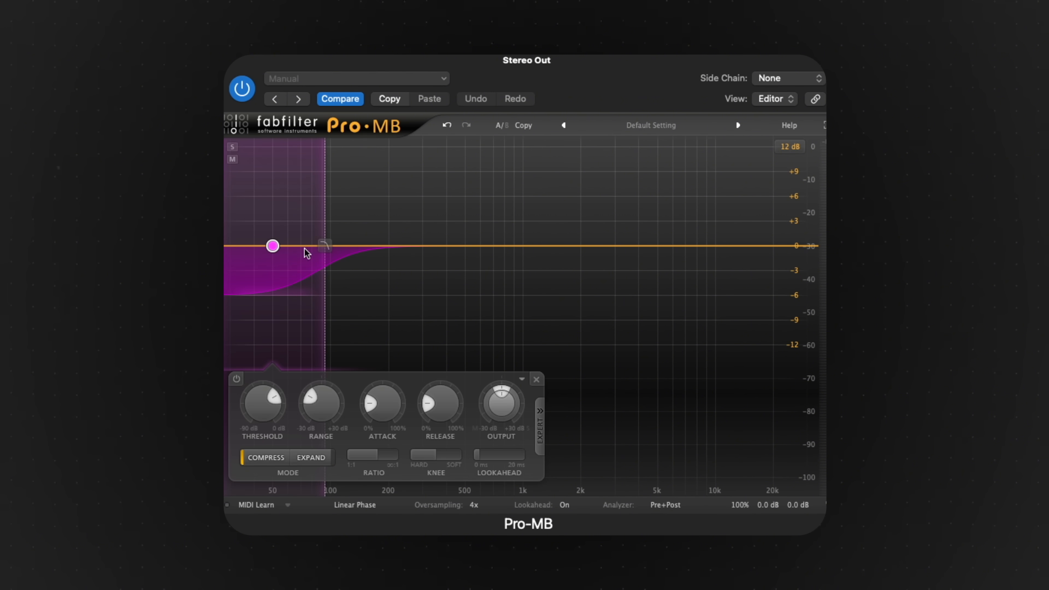
drag(327, 245, 371, 246)
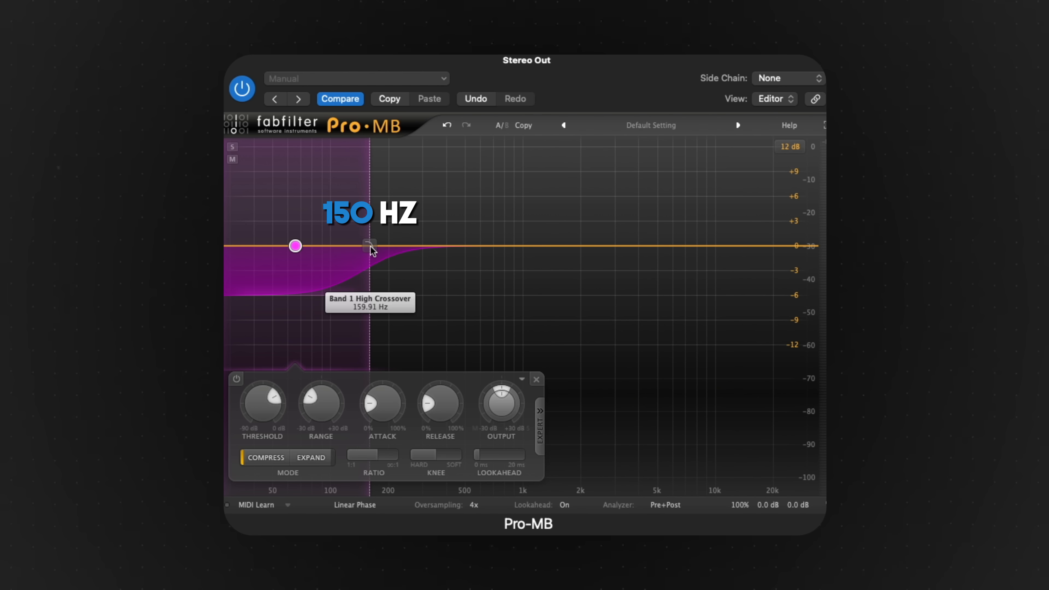
drag(442, 421, 442, 469)
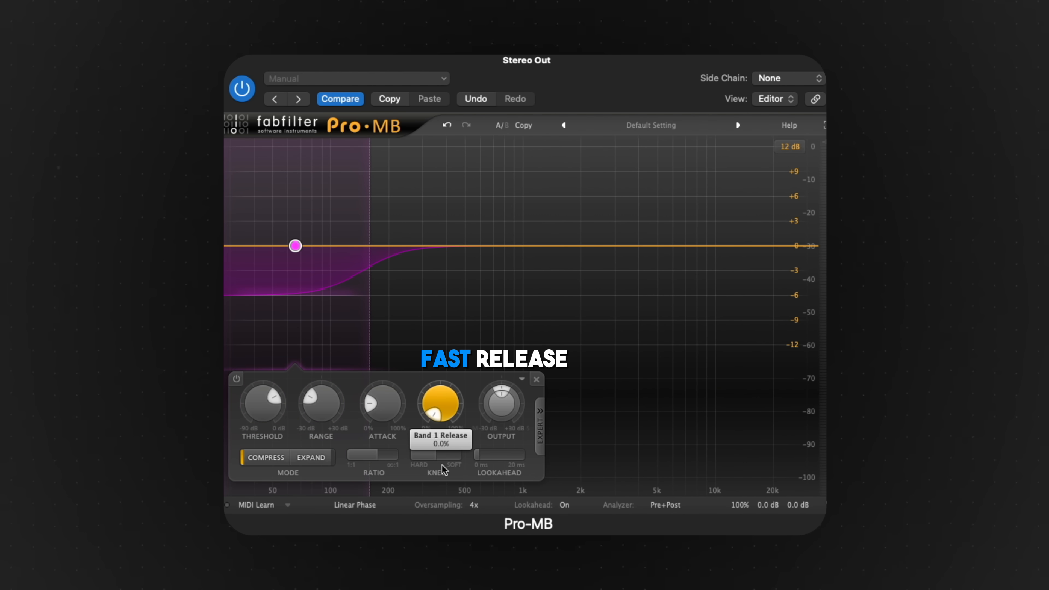
drag(387, 370, 386, 371)
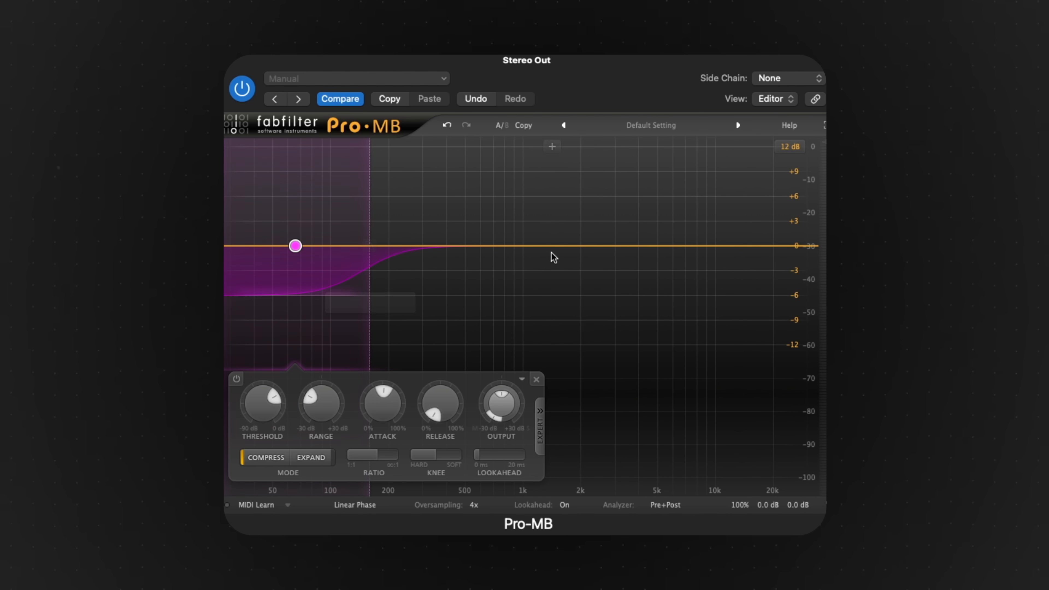
Reduce the low band's compression range to about -3 dB, with the display scale set to 6 dB.
drag(300, 296, 300, 271)
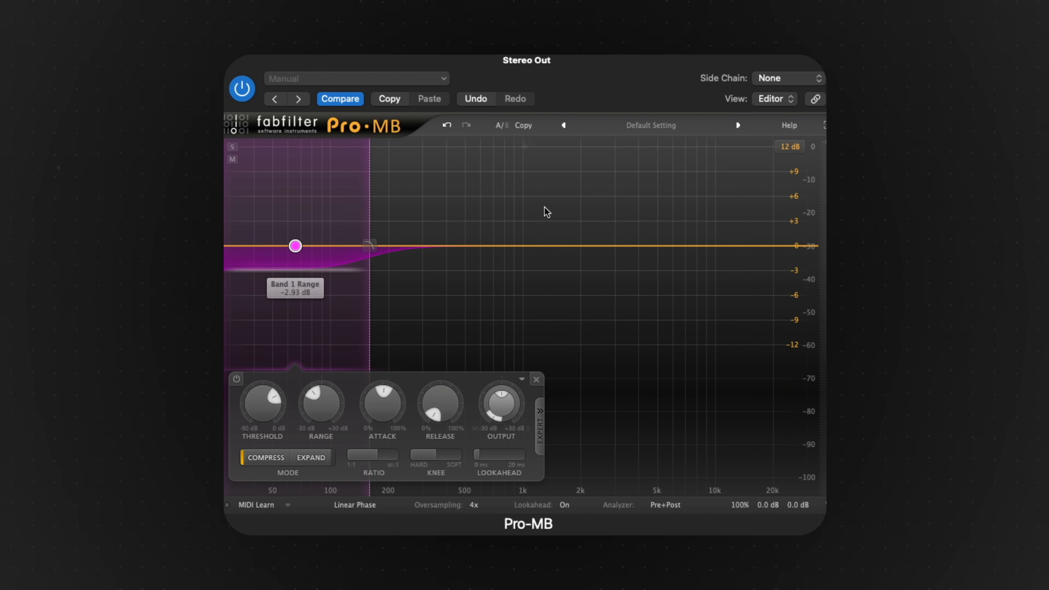
click(789, 146)
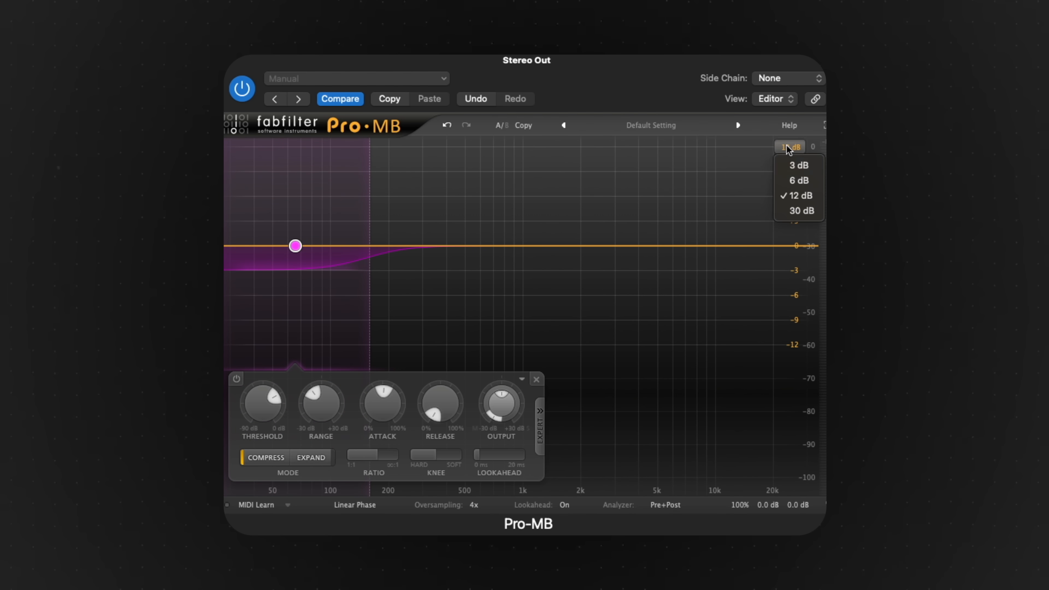
click(791, 180)
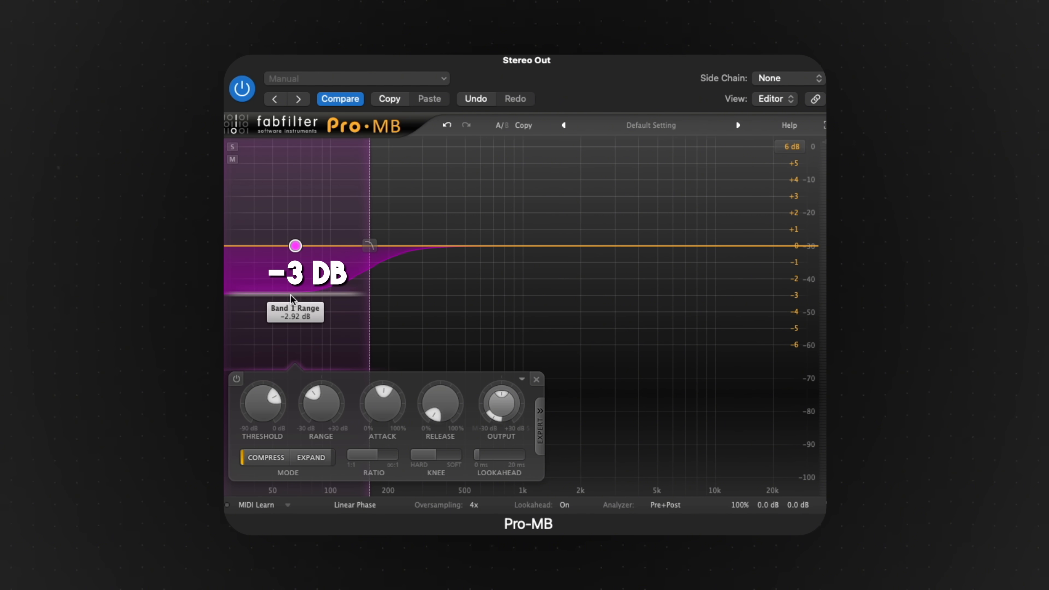
drag(290, 295, 291, 289)
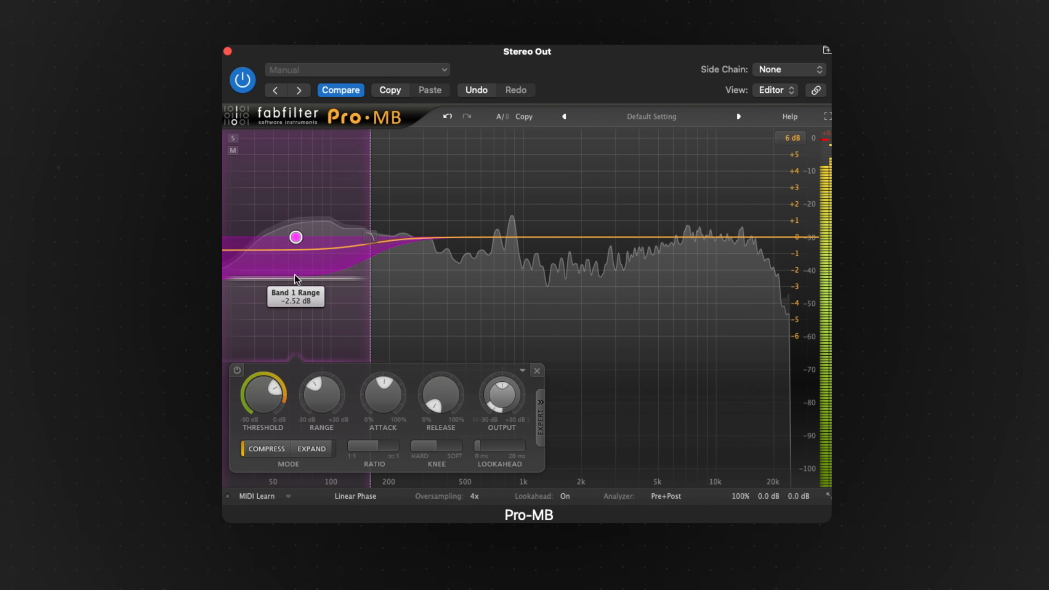
Set the display scale to 3 dB and compare the low-end playback with Pro-MB bypassed and re-enabled.
click(796, 146)
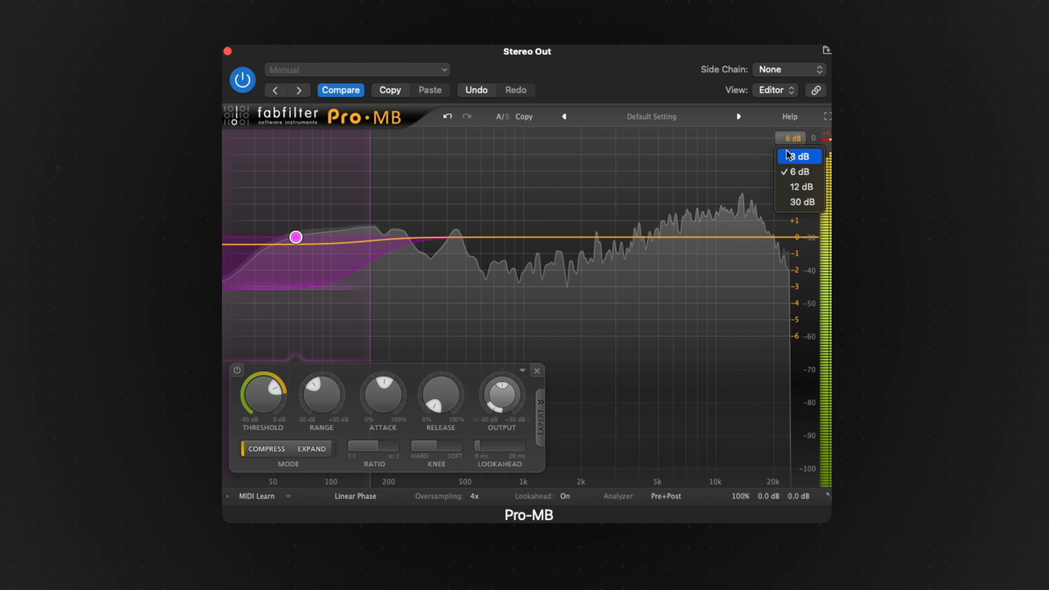
click(793, 152)
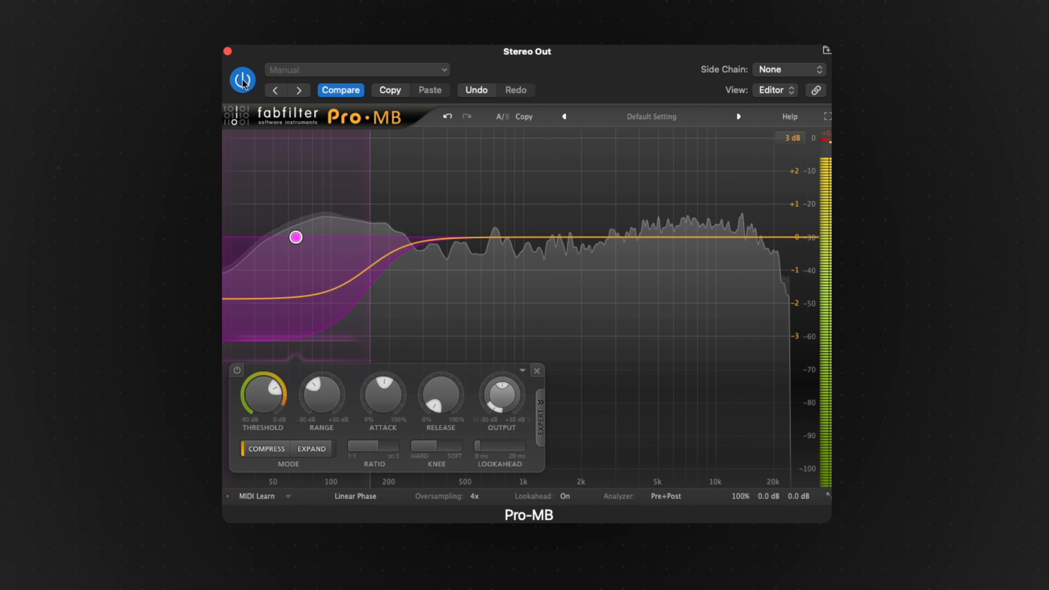
click(237, 370)
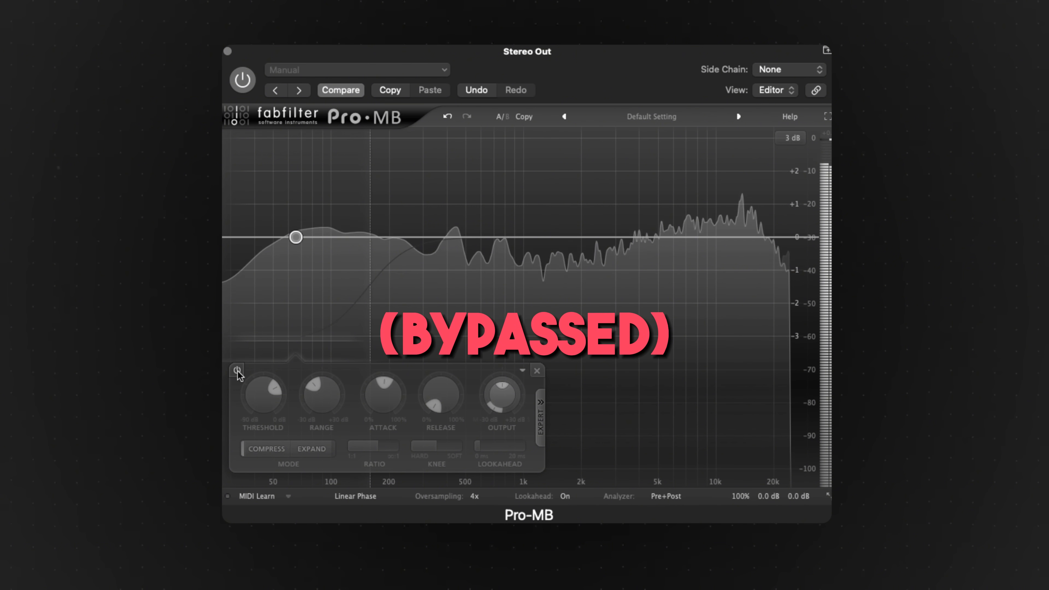
click(237, 370)
Raise the low band's output to about +1 dB, compare it against bypass, and move its high crossover up to about 190 Hz.
drag(295, 239, 294, 214)
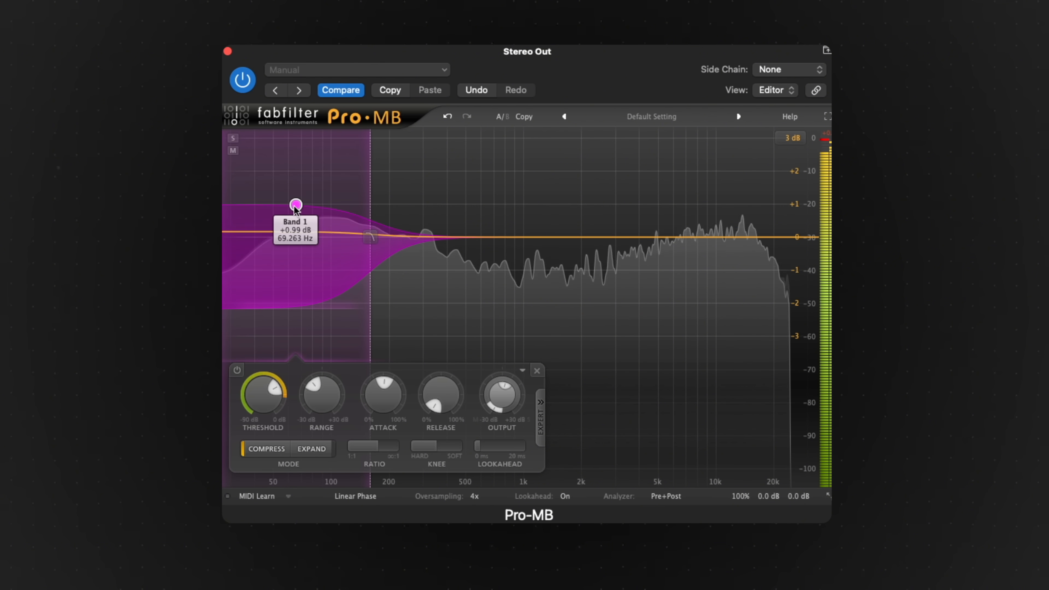
click(237, 370)
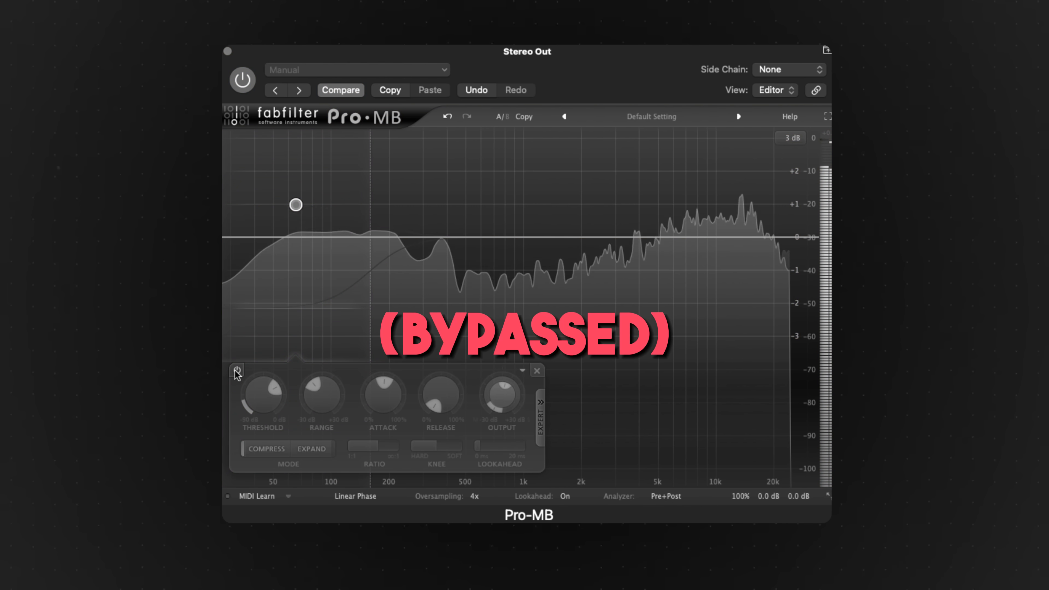
click(238, 371)
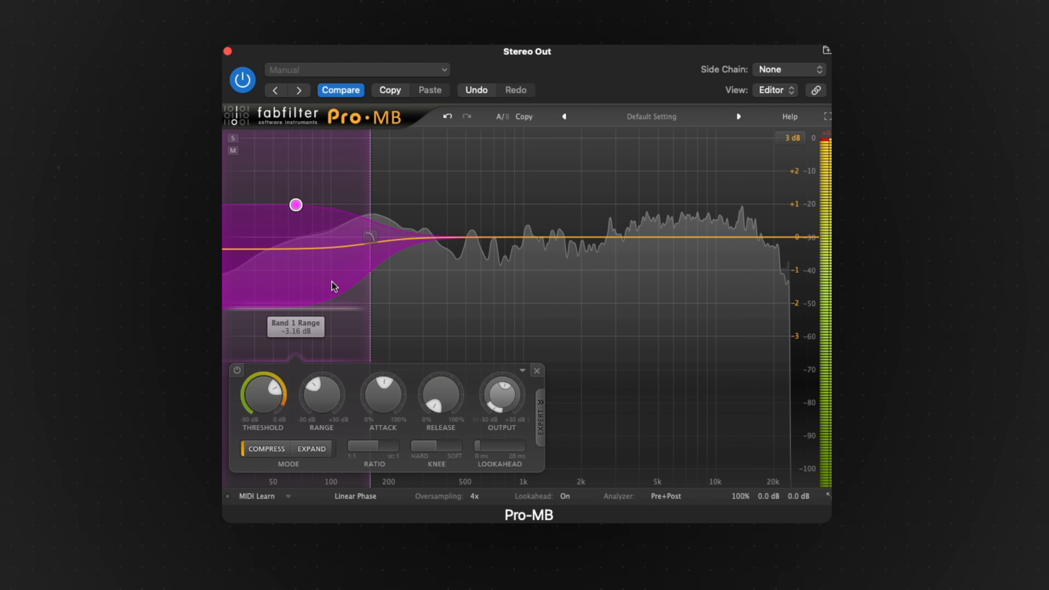
drag(366, 247, 383, 247)
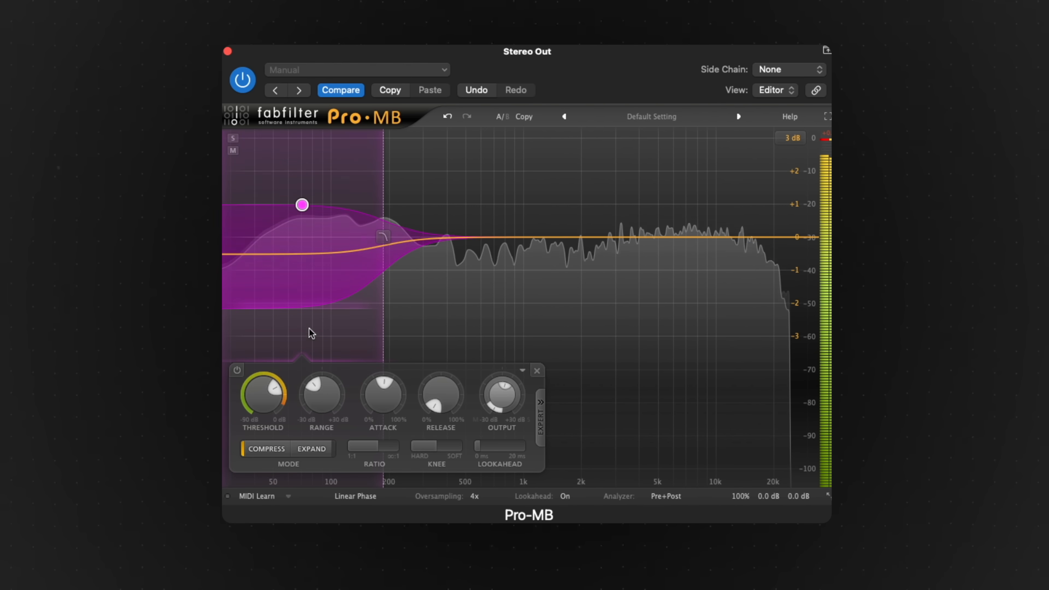
Compare the full mix repeatedly with the adjusted Pro-MB low-band compression bypassed and re-enabled.
click(237, 370)
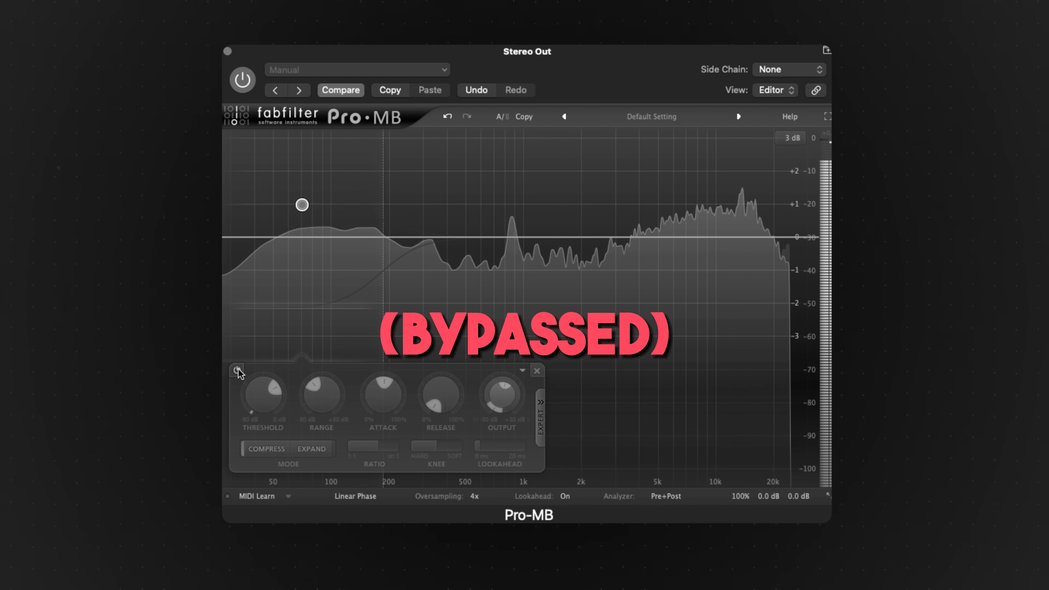
click(237, 371)
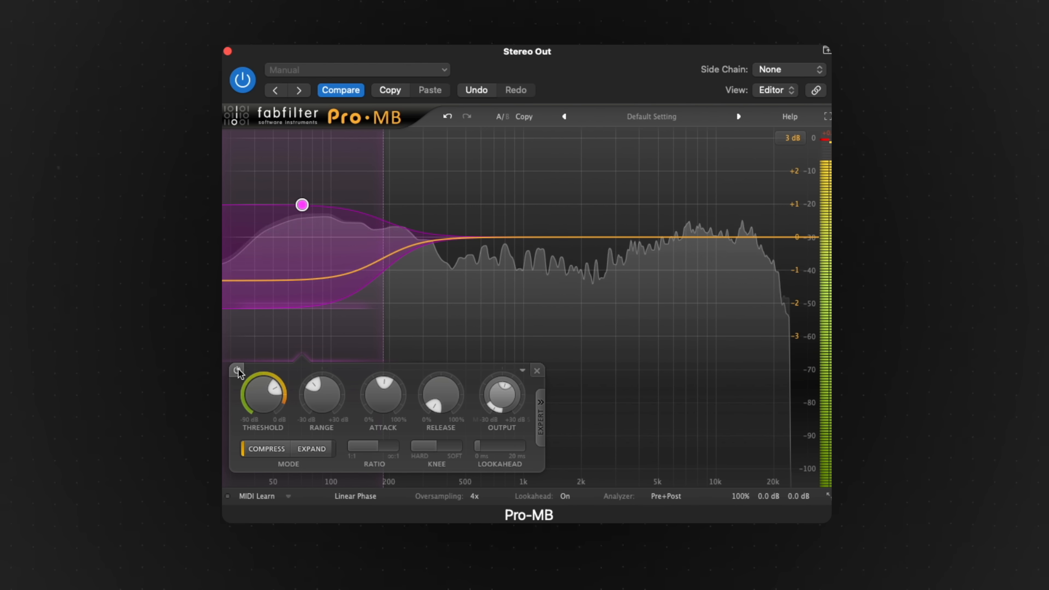
click(238, 371)
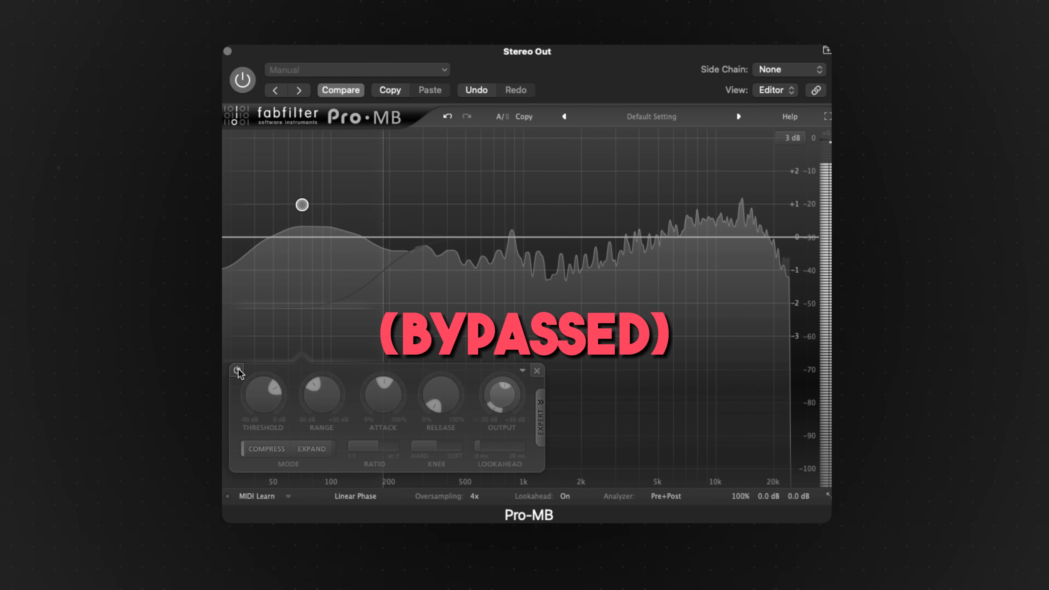
click(237, 371)
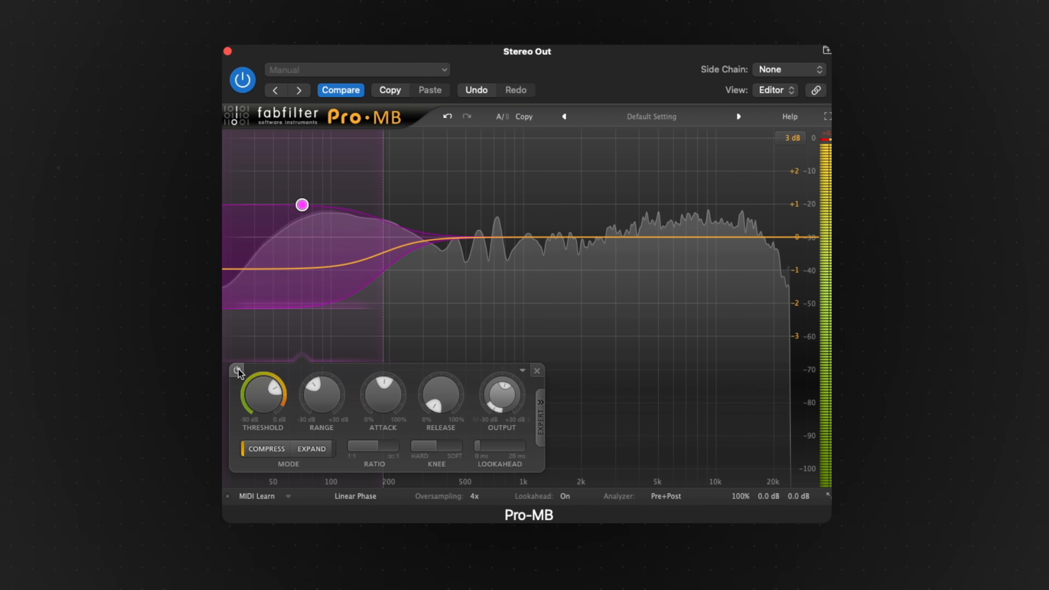
click(237, 370)
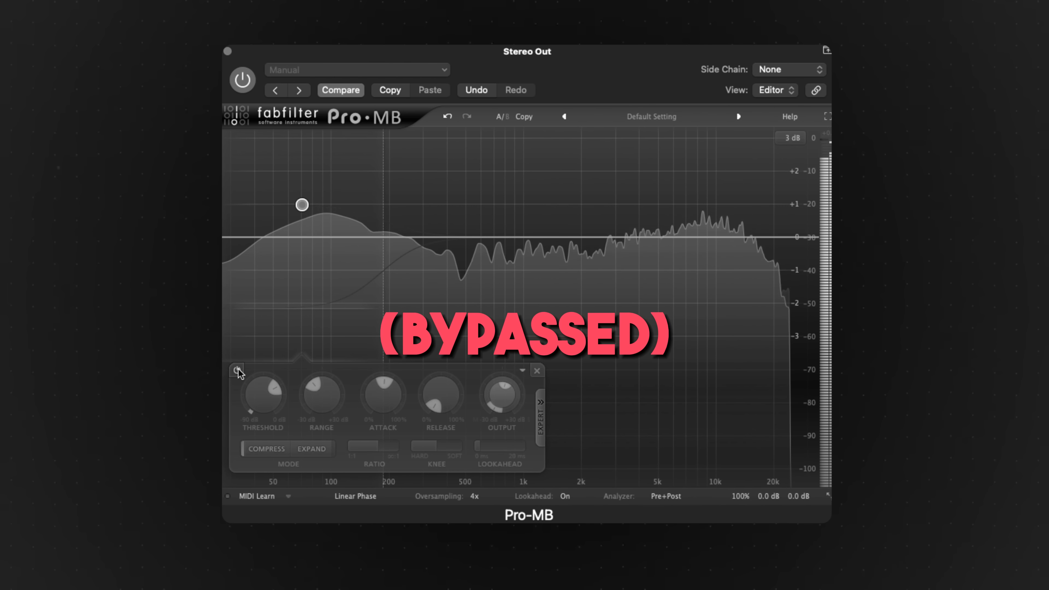
click(237, 371)
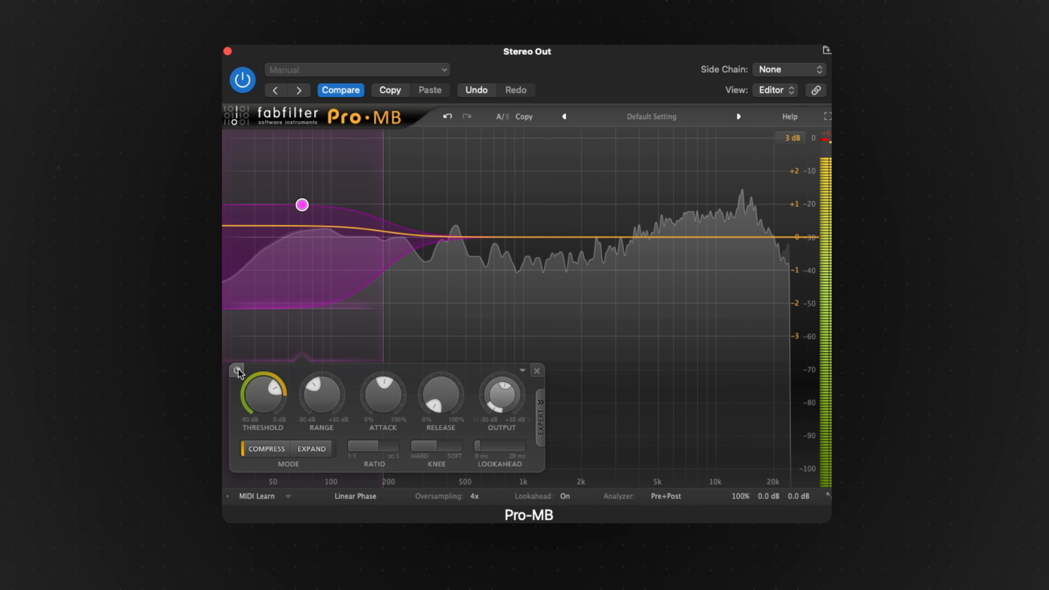